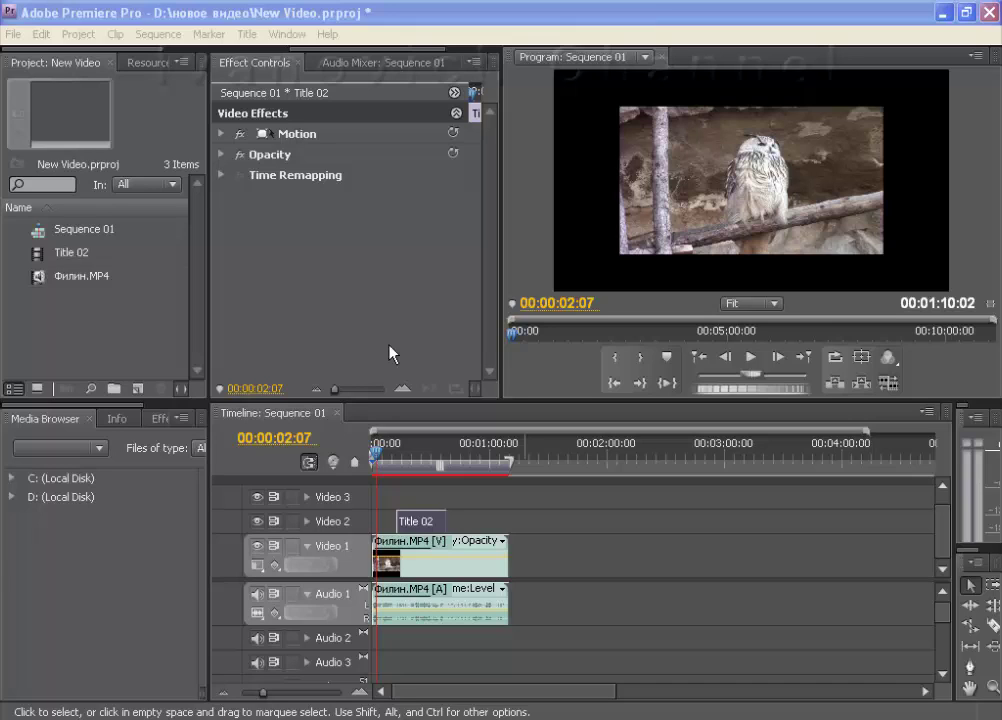
Open the Audio Mixer and widen it until the submix channels through Submix 5 appear
left_click(354, 68)
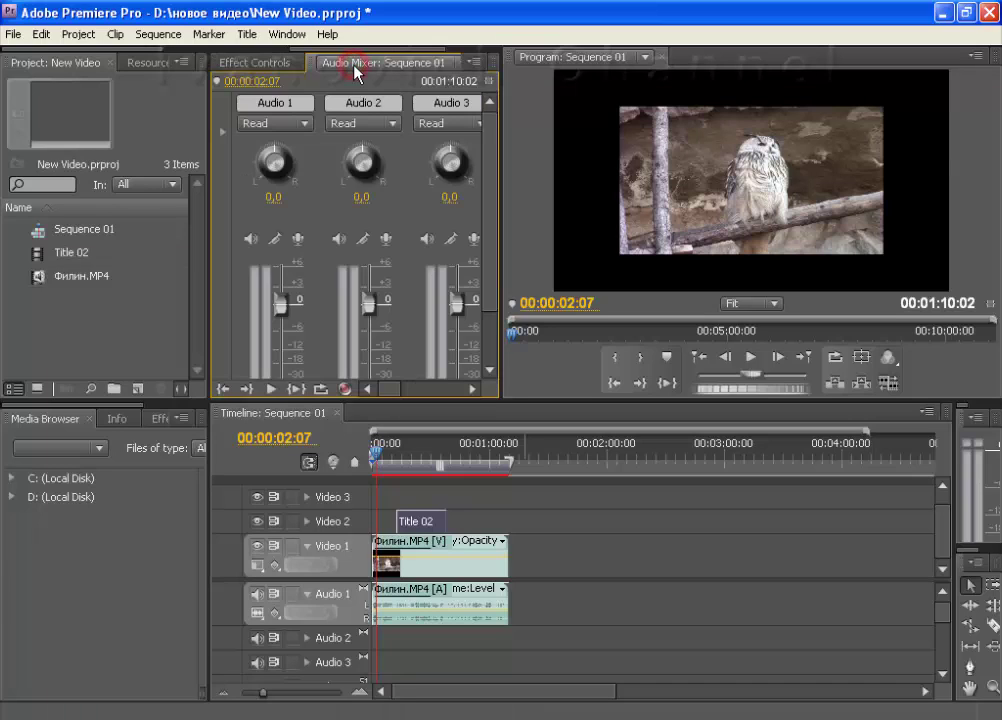
left_click_drag(503, 257, 900, 285)
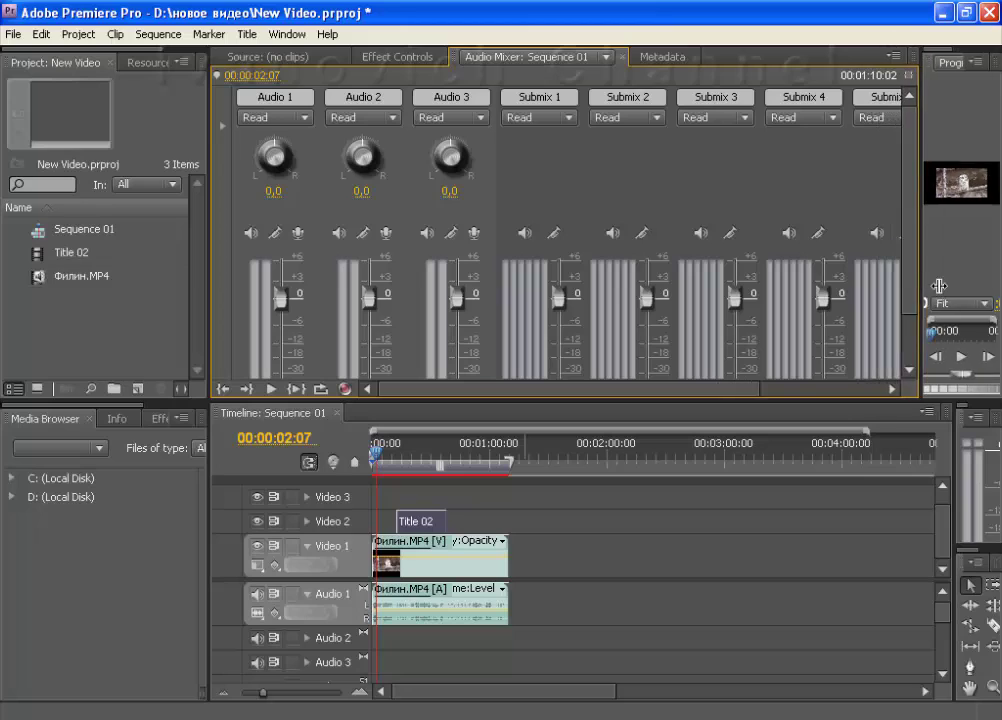
left_click_drag(900, 285, 957, 287)
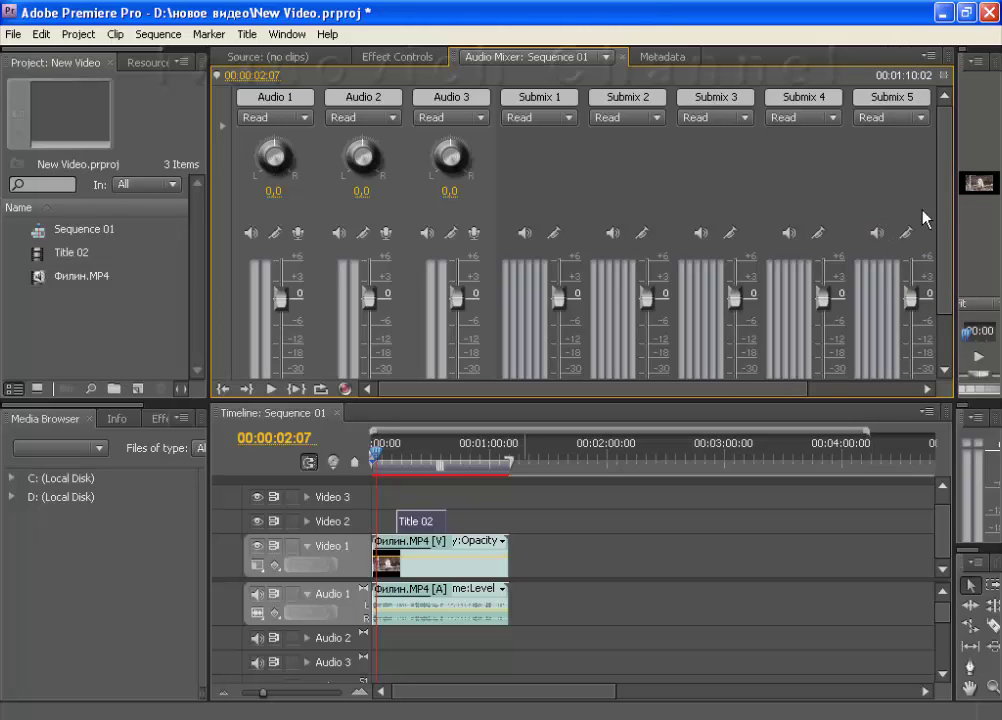
mouse_move(944, 201)
left_mouse_down()
mouse_move(950, 267)
mouse_move(955, 240)
left_mouse_up()
Scroll through the widened mixer to inspect the submixes and Master channel, then scroll back
scroll(944, 240, "down", 2)
scroll(944, 240, "up", 2)
left_click_drag(786, 393, 900, 389)
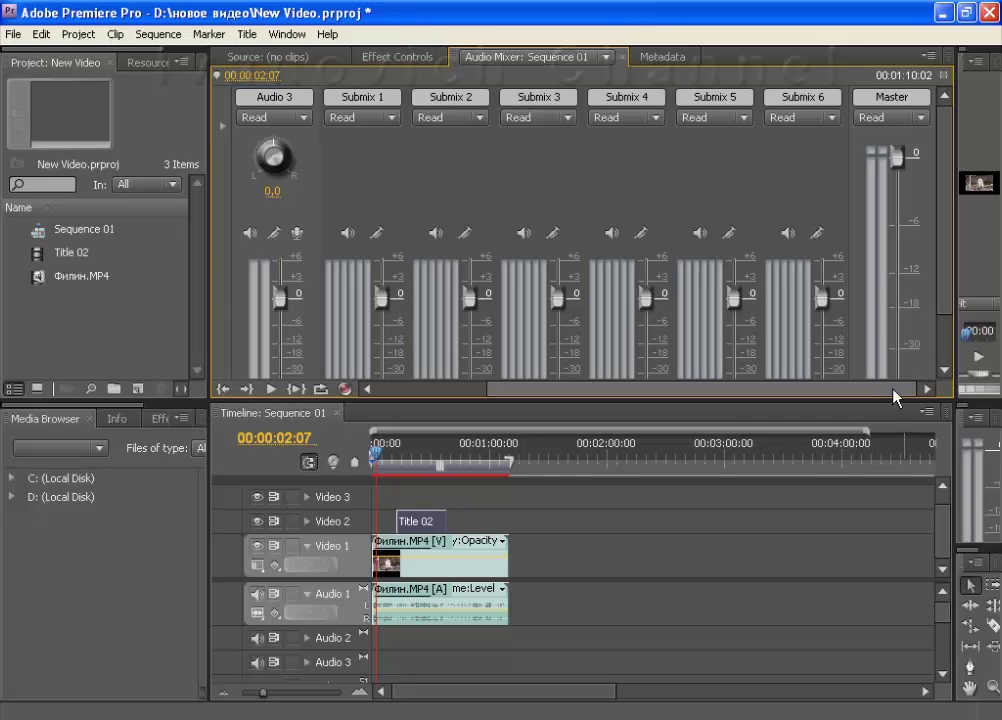
left_click_drag(893, 390, 894, 389)
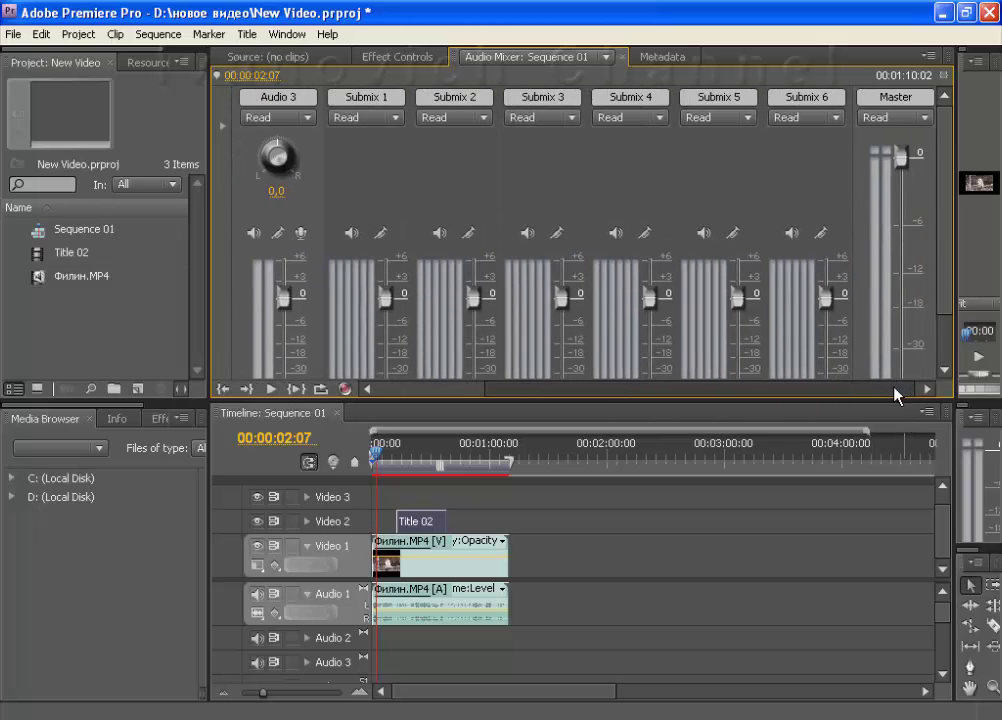
left_click_drag(893, 390, 782, 392)
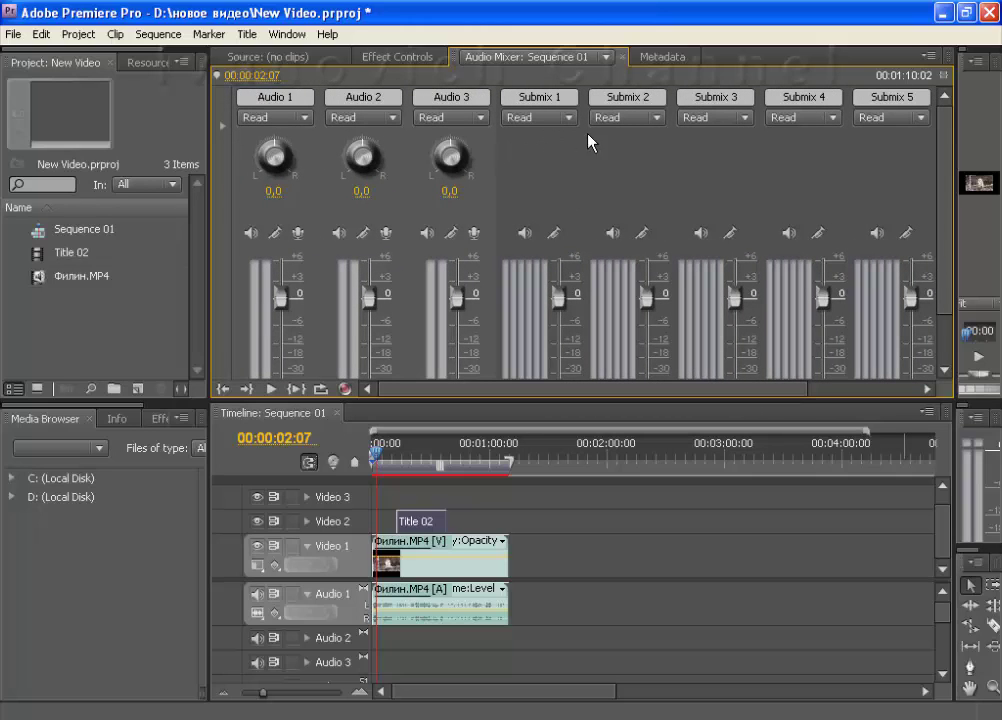
left_click(787, 387)
Reveal the Program monitor, play the owl clip to 00:00:06:11, then toggle Audio 1's track button
mouse_move(956, 250)
left_mouse_down()
mouse_move(732, 256)
mouse_move(720, 280)
left_mouse_up()
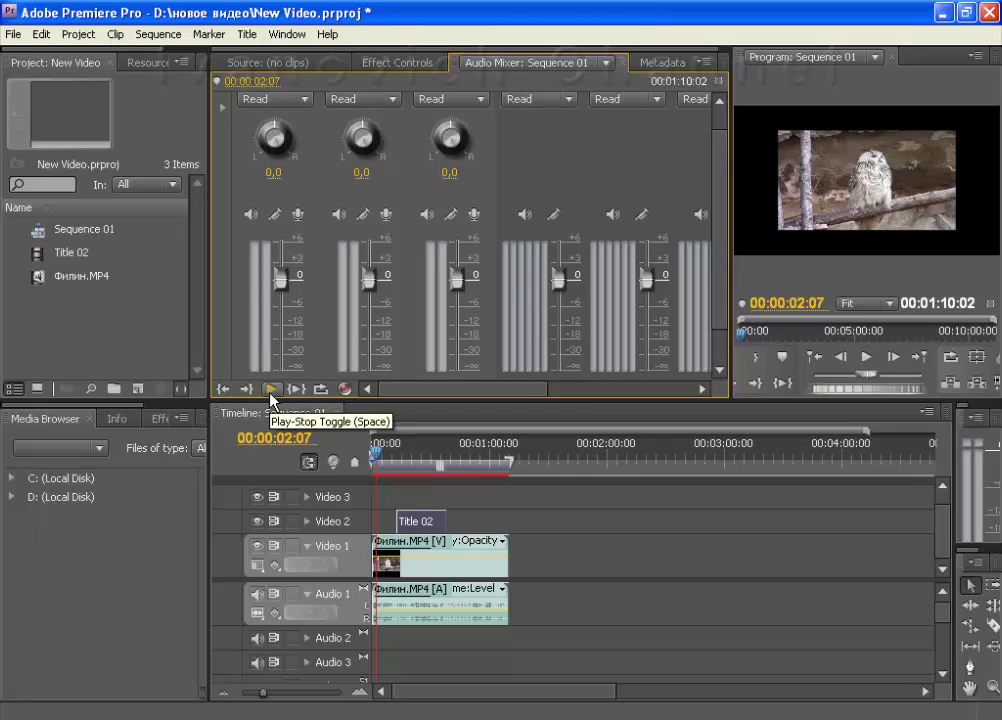
left_click(270, 396)
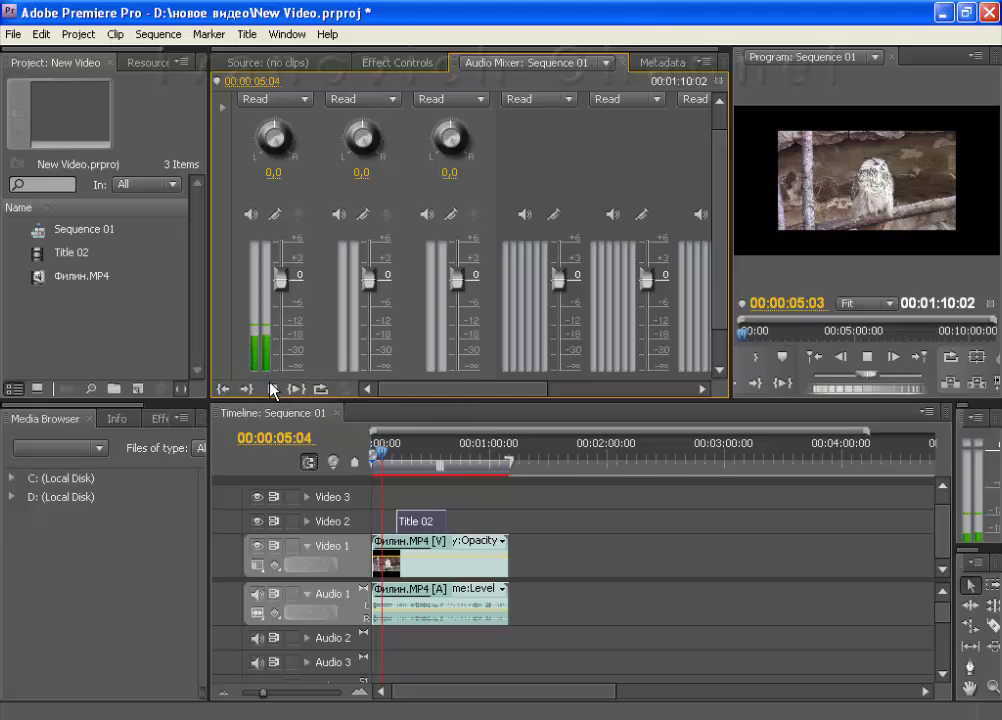
left_click(271, 393)
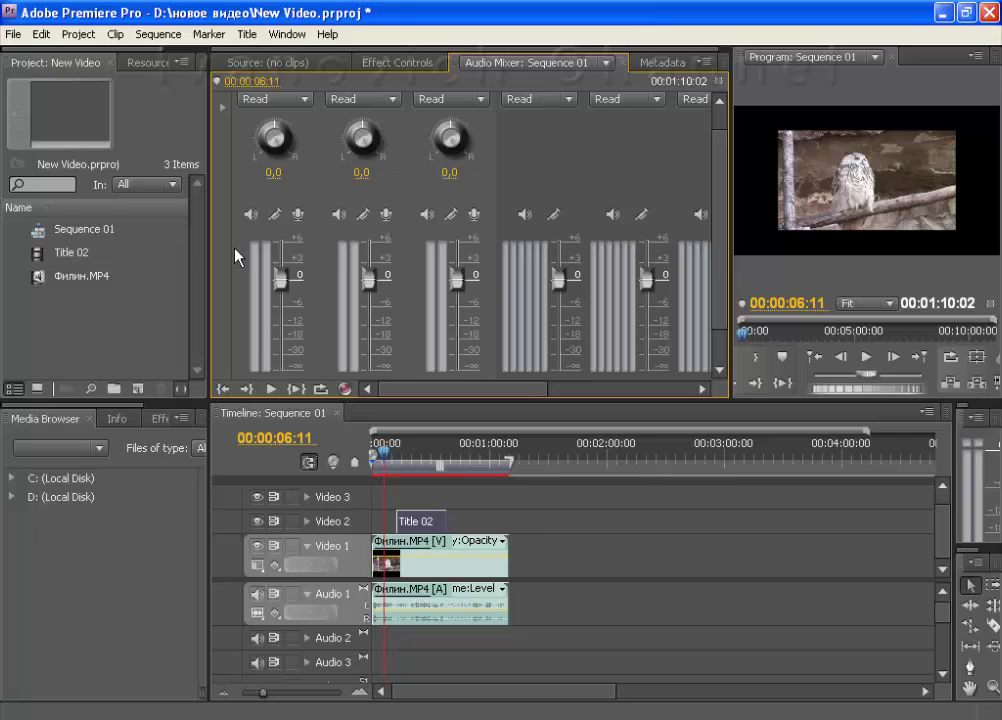
left_click(250, 215)
left_click(253, 220)
left_click(253, 218)
left_click(274, 217)
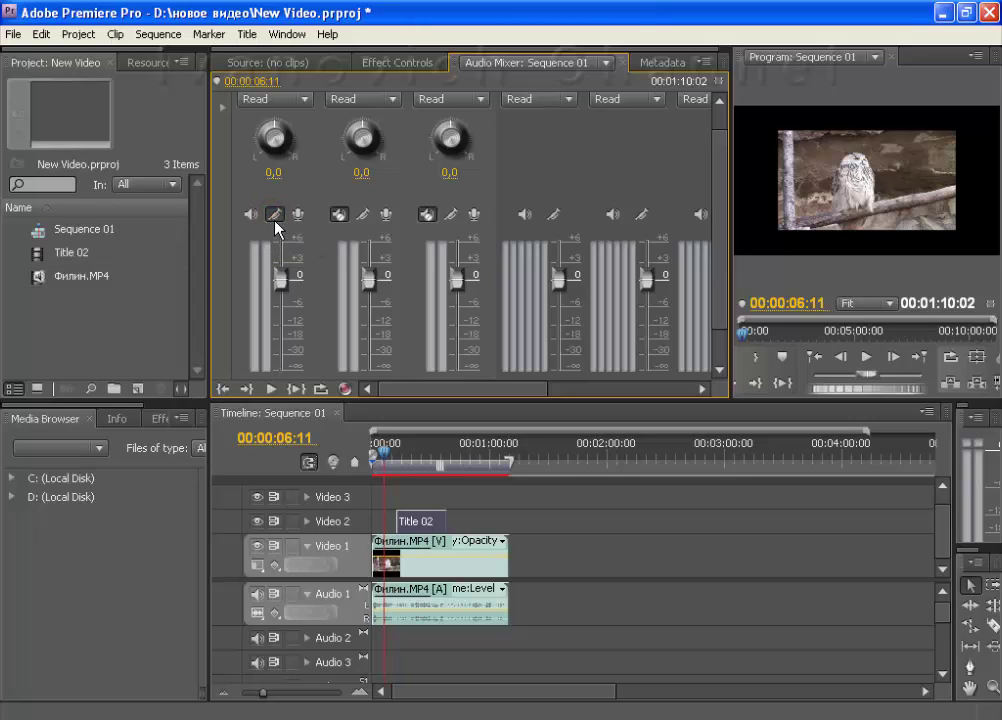
left_click(275, 216)
left_click(275, 218)
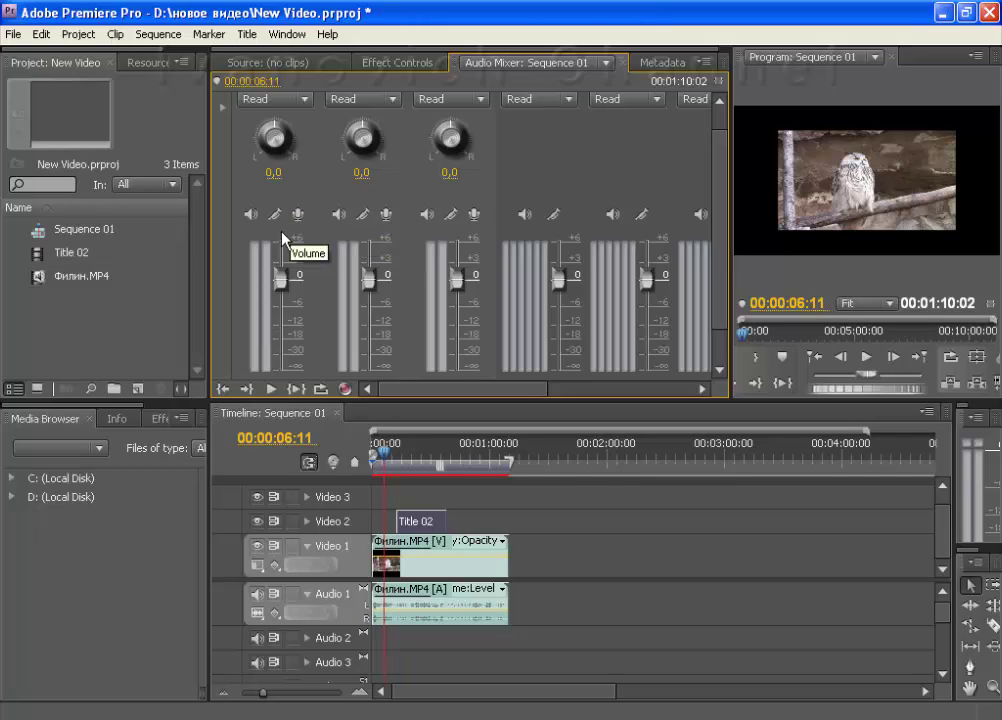
Audition Audio 1 with its fader lowered, then at +3 dB, and reset it to 0 dB
left_click(280, 285)
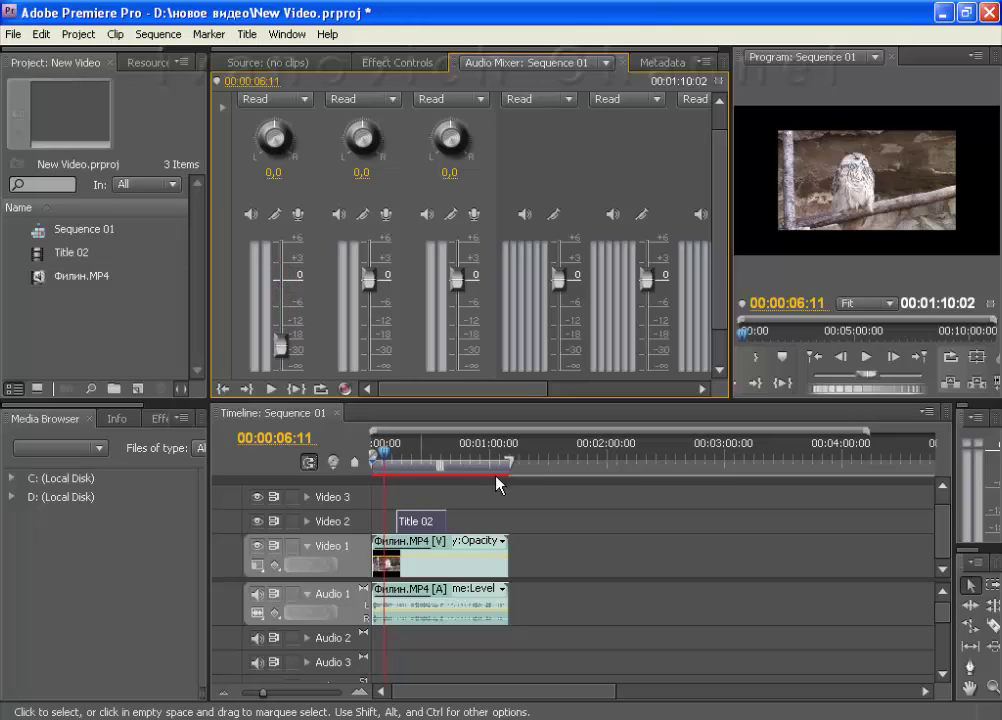
left_click(866, 358)
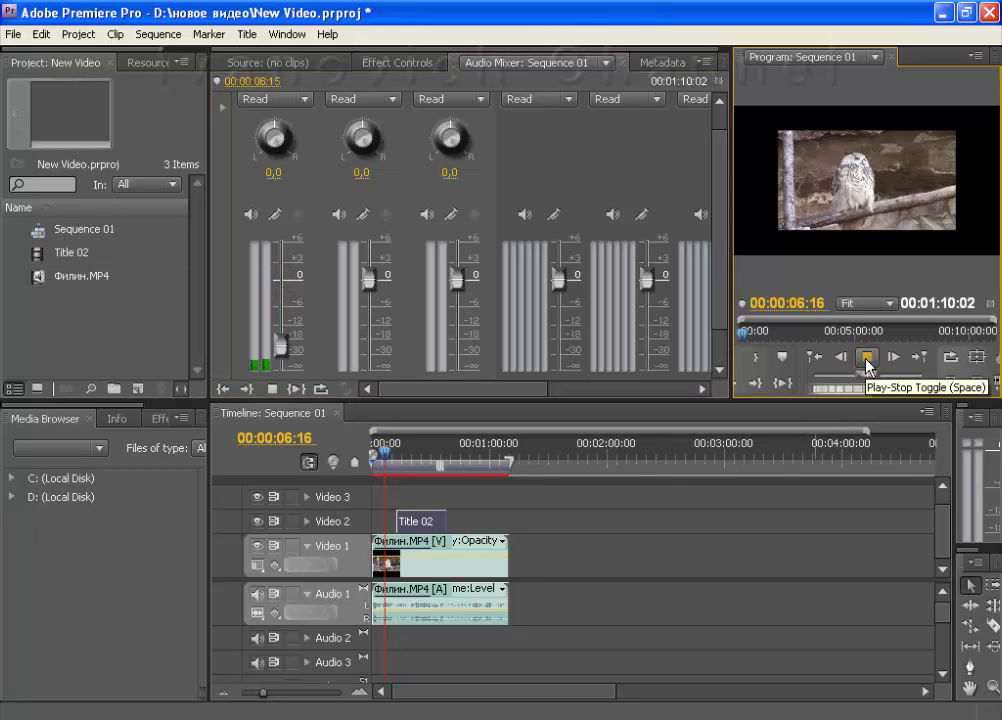
left_click(272, 389)
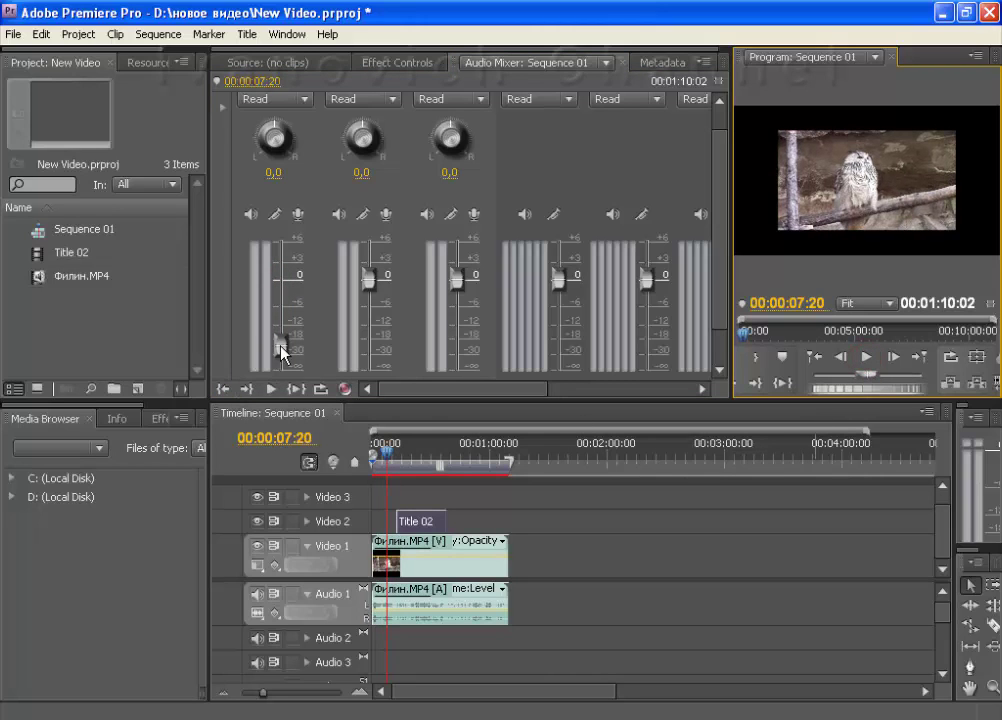
left_click_drag(280, 345, 281, 256)
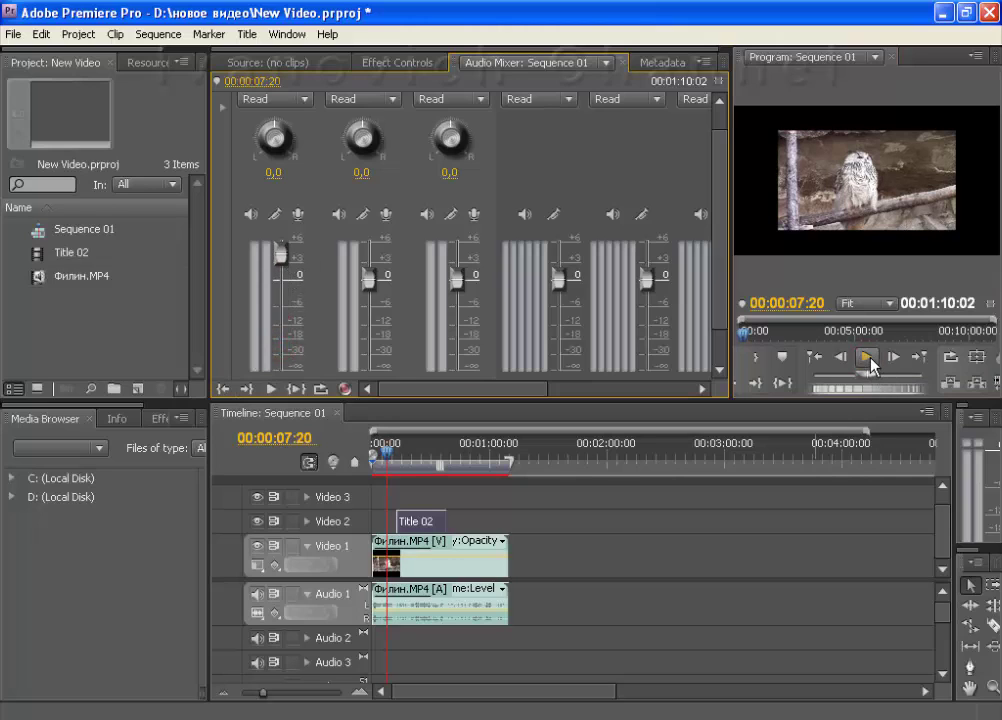
left_click(867, 357)
left_click(868, 357)
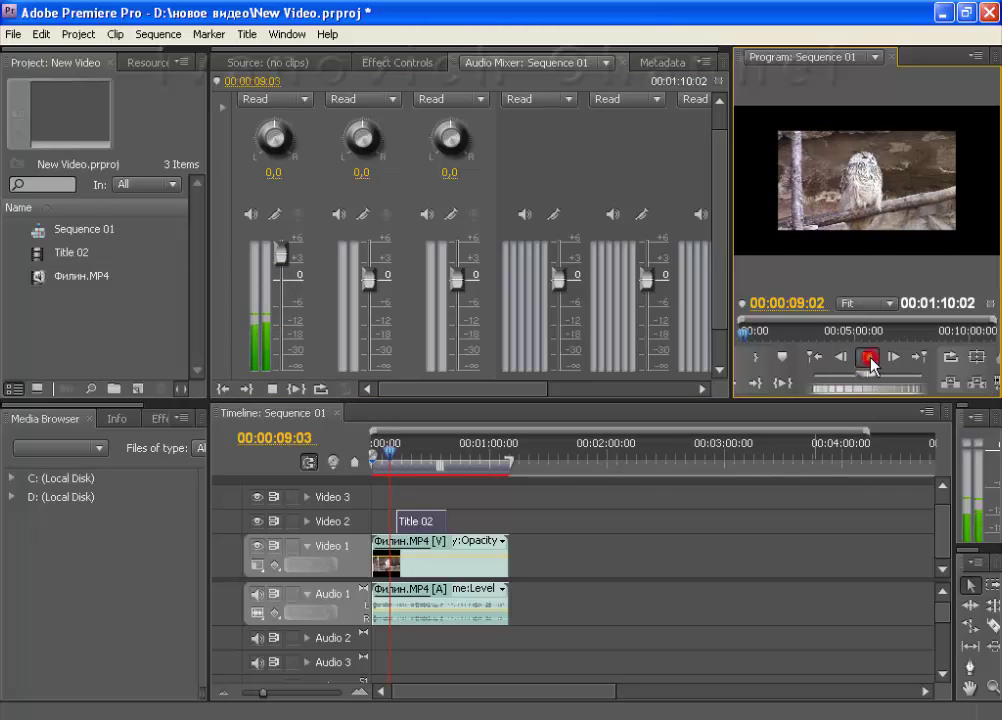
left_click(283, 257)
left_click_drag(284, 262, 280, 288)
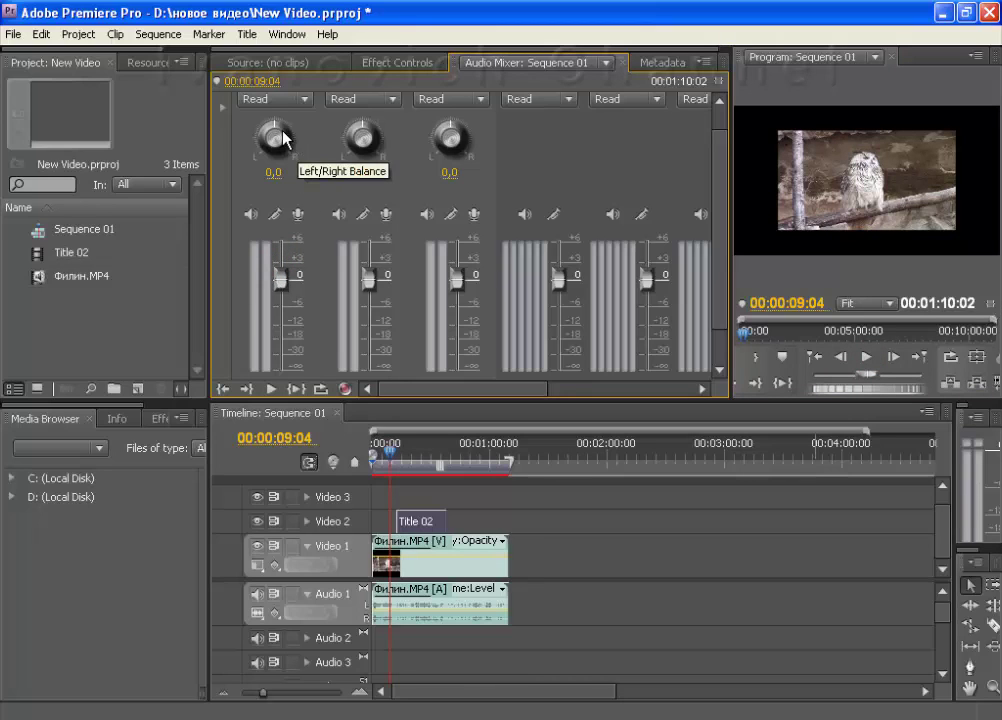
Pan Audio 1's balance knob toward the right and play the clip to hear it
left_click_drag(272, 128, 291, 133)
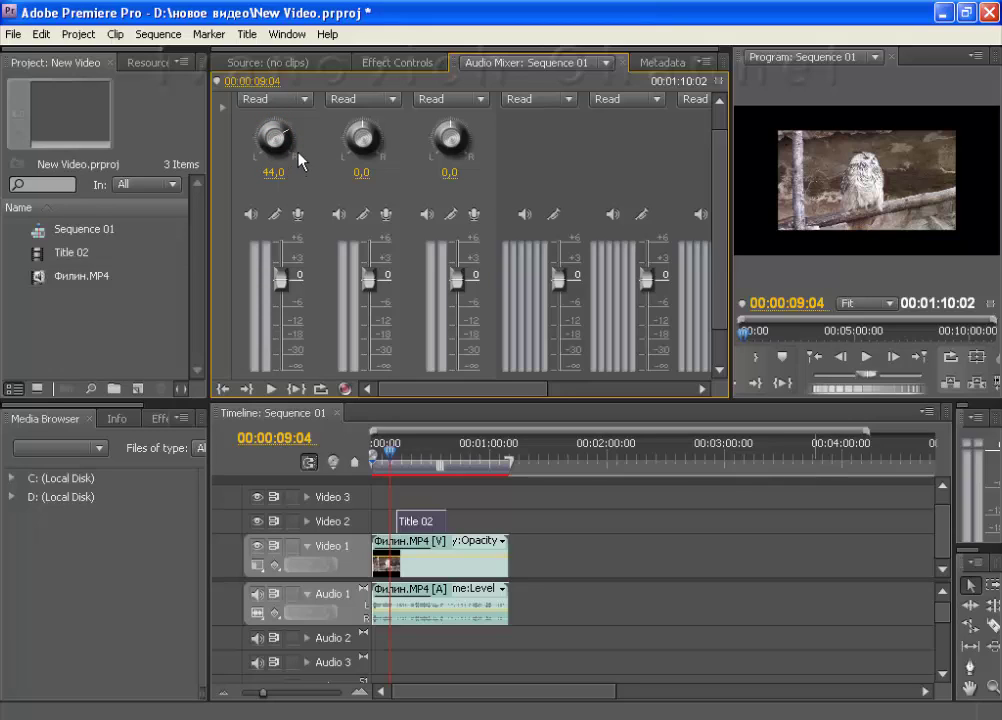
left_click(291, 134)
mouse_move(293, 152)
left_mouse_down()
mouse_move(270, 124)
mouse_move(306, 204)
left_mouse_up()
left_click(866, 357)
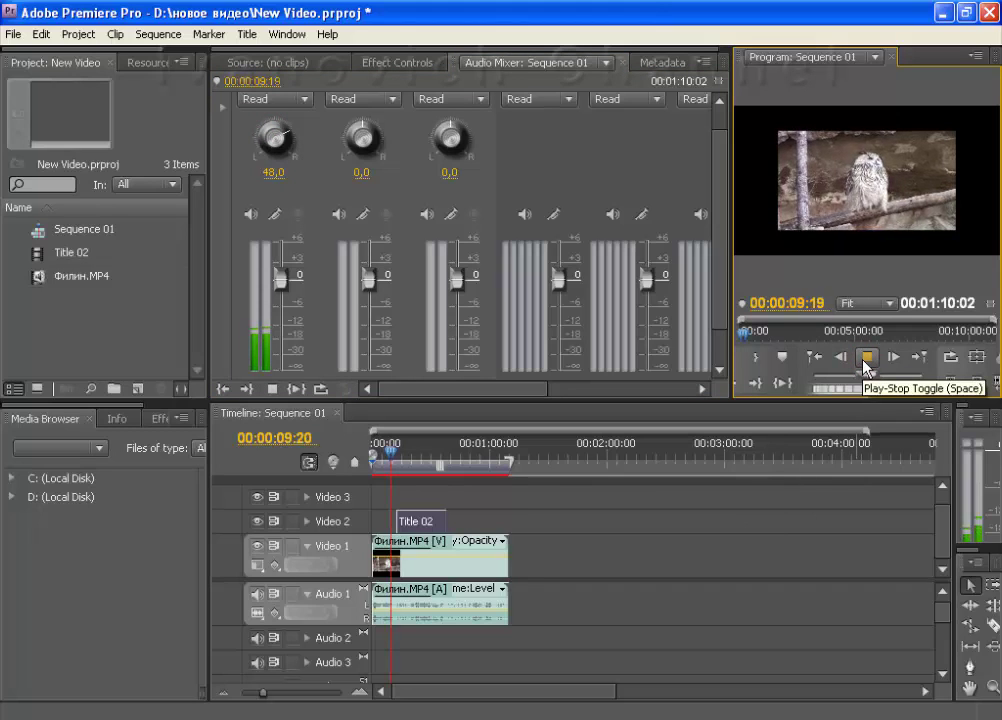
left_click(866, 357)
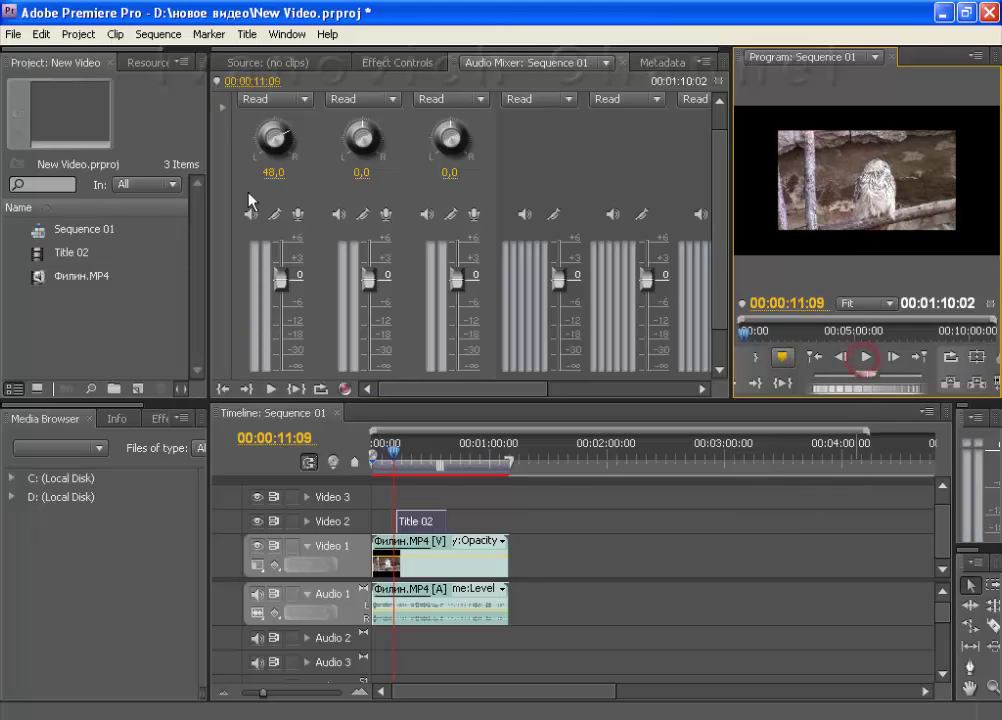
Pan Audio 1 left, then fully left to -100, auditioning each during playback
mouse_move(285, 137)
left_mouse_down()
mouse_move(205, 137)
mouse_move(205, 110)
left_mouse_up()
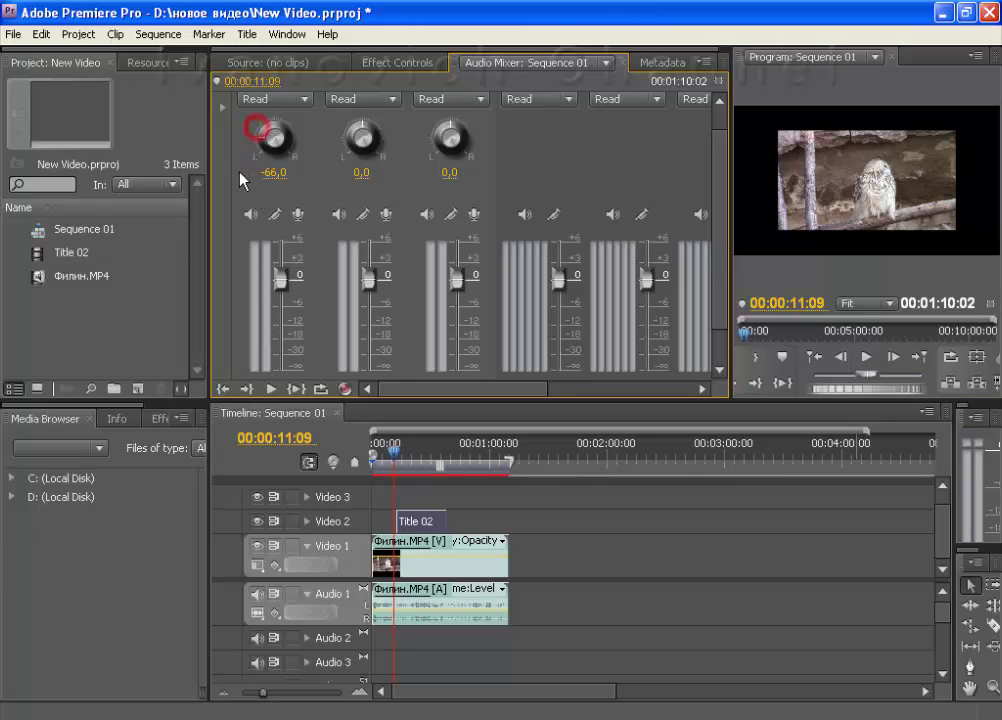
left_click(868, 358)
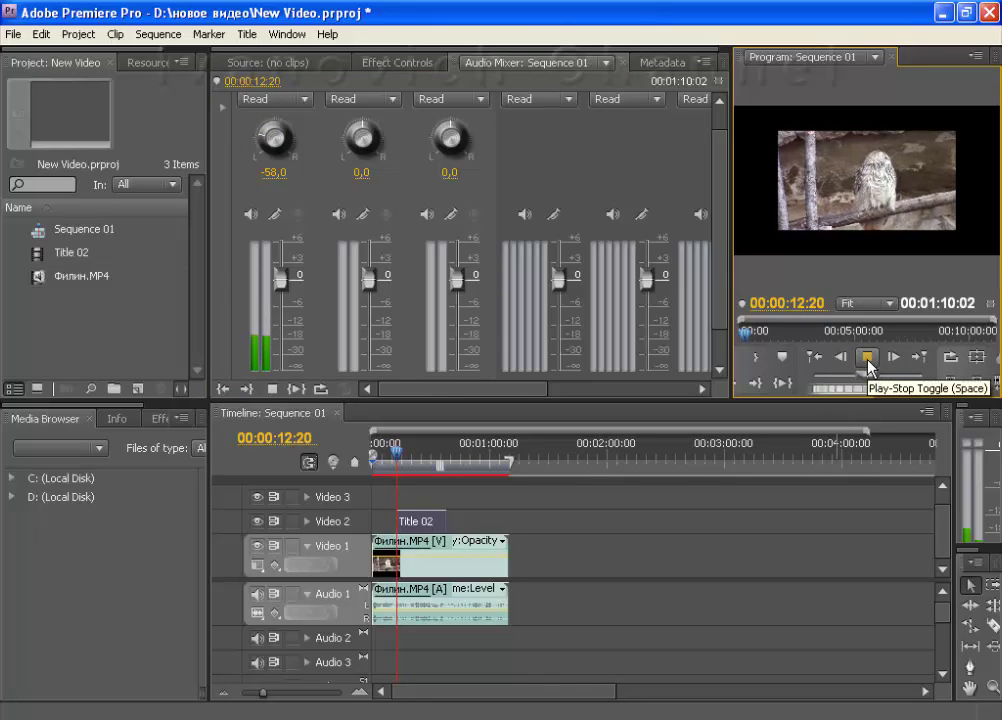
left_click(868, 358)
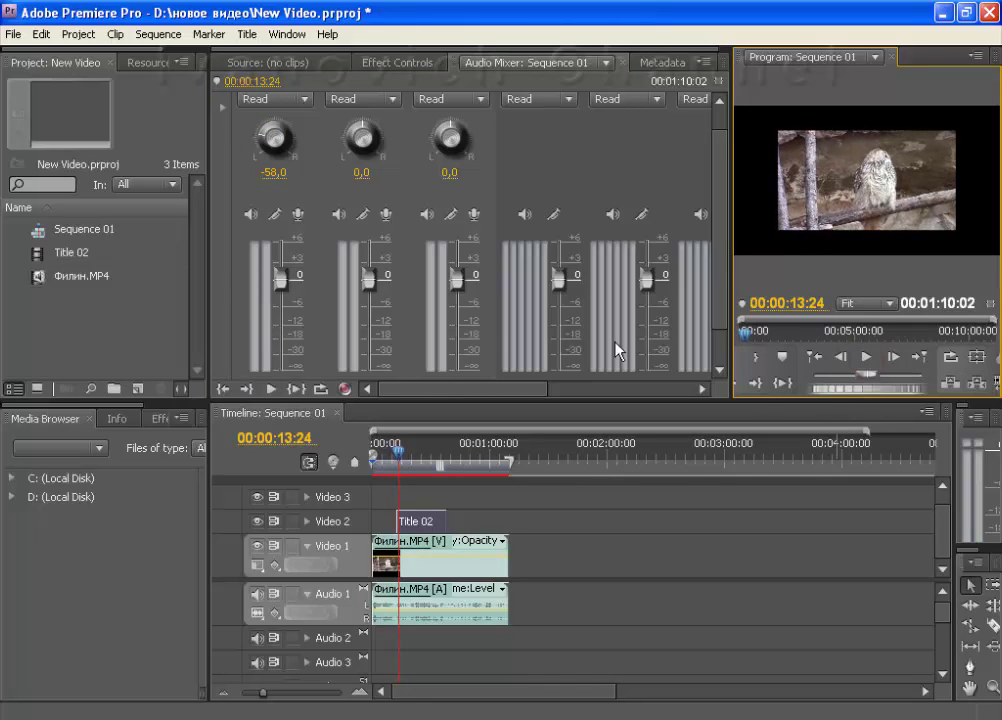
left_click(256, 144)
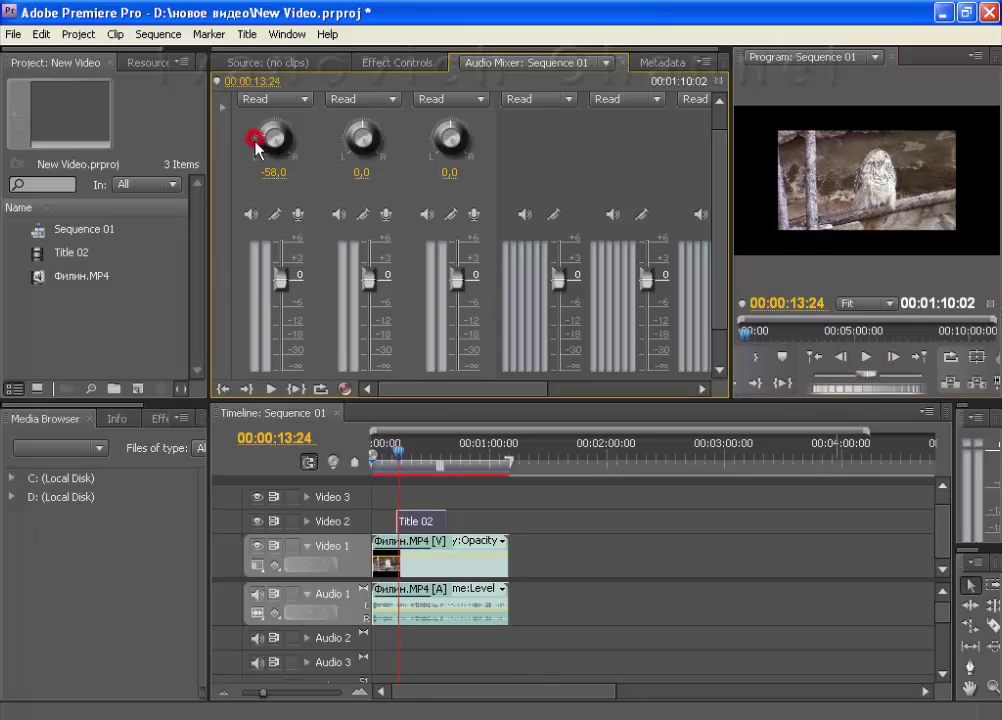
left_click_drag(256, 144, 198, 117)
left_click(866, 357)
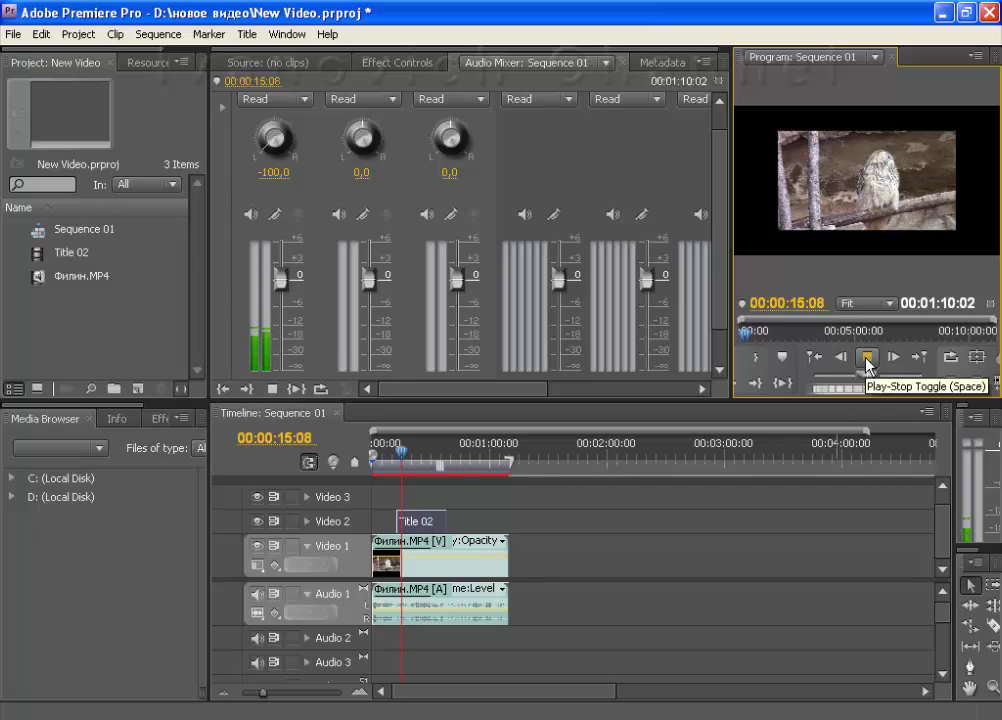
left_click(866, 357)
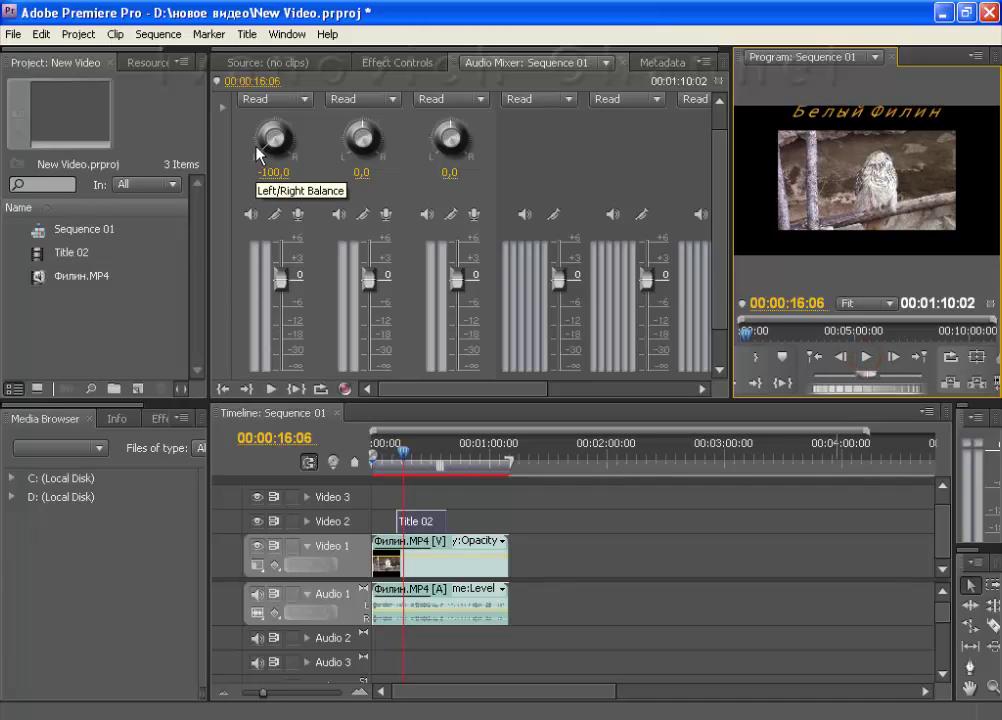
Return Audio 1's balance knob to 4,0 and scroll the mixer to view the Master output menus
mouse_move(262, 142)
left_mouse_down()
mouse_move(258, 150)
mouse_move(311, 127)
mouse_move(296, 170)
mouse_move(256, 148)
mouse_move(285, 125)
left_mouse_up()
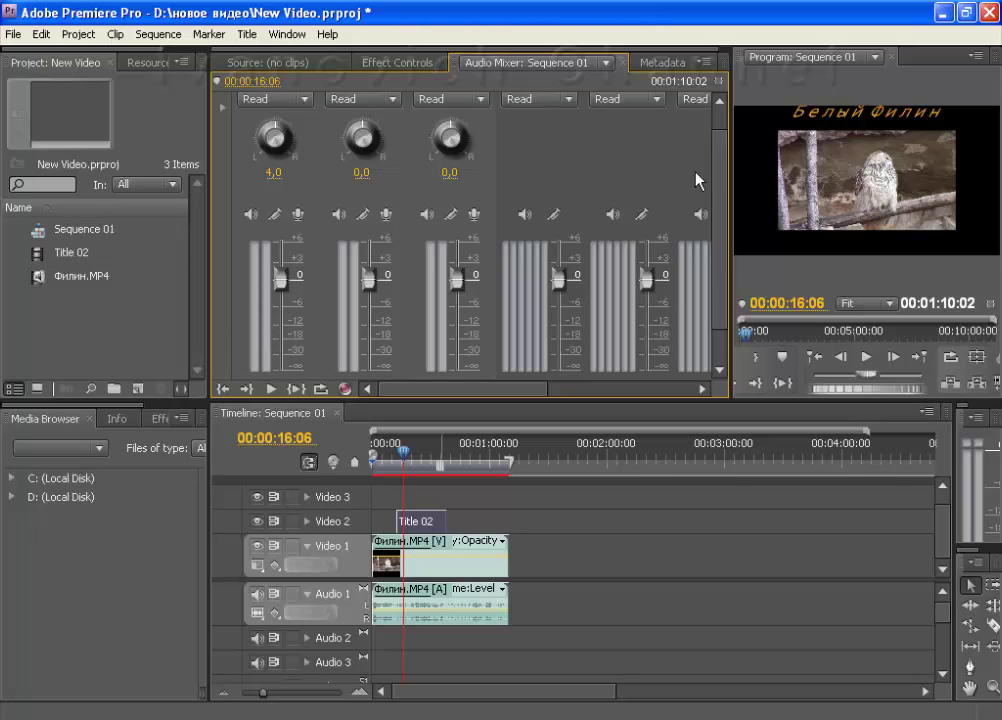
left_click_drag(718, 204, 717, 251)
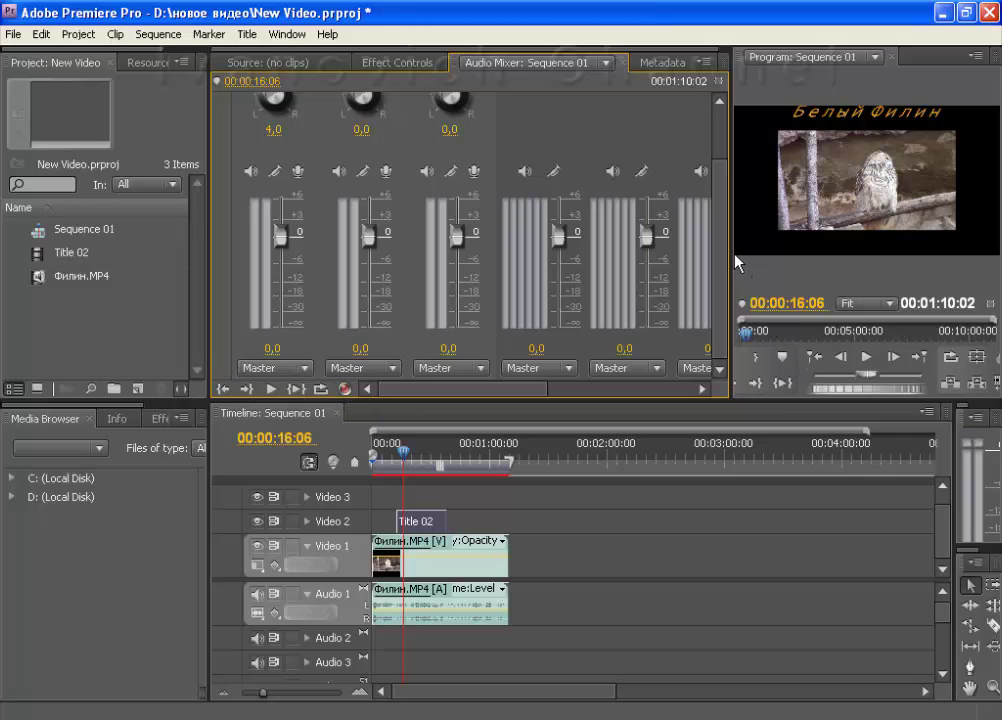
Narrow the mixer to Audio 1–3 and Submix 1, enlarging the Program monitor, and scroll the mixer to the top
left_click_drag(732, 256, 606, 258)
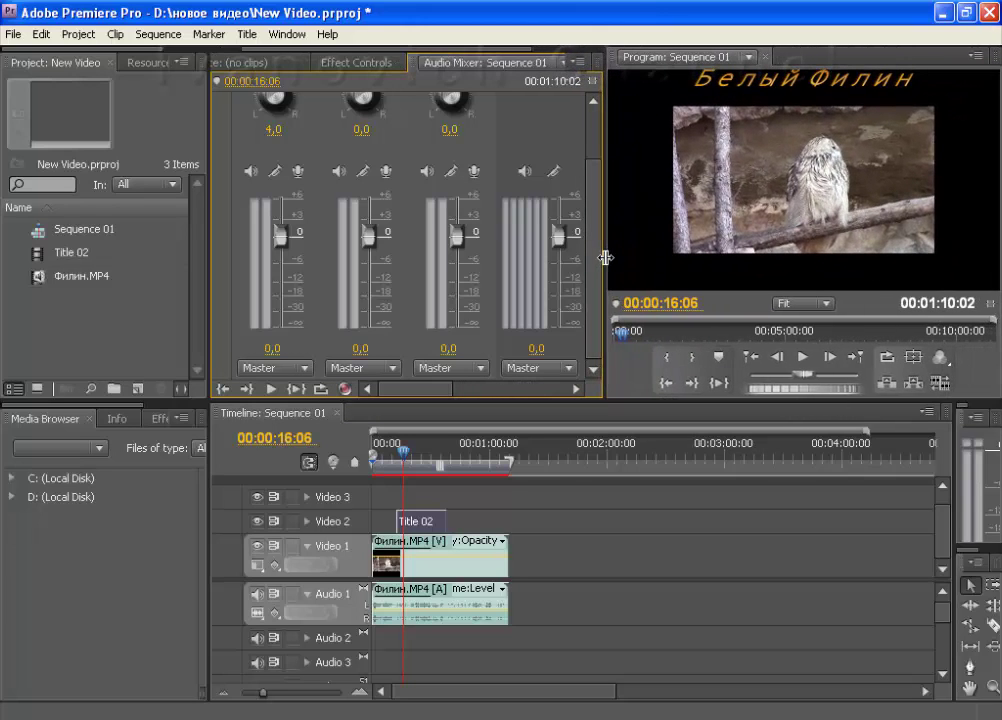
left_click_drag(594, 278, 590, 183)
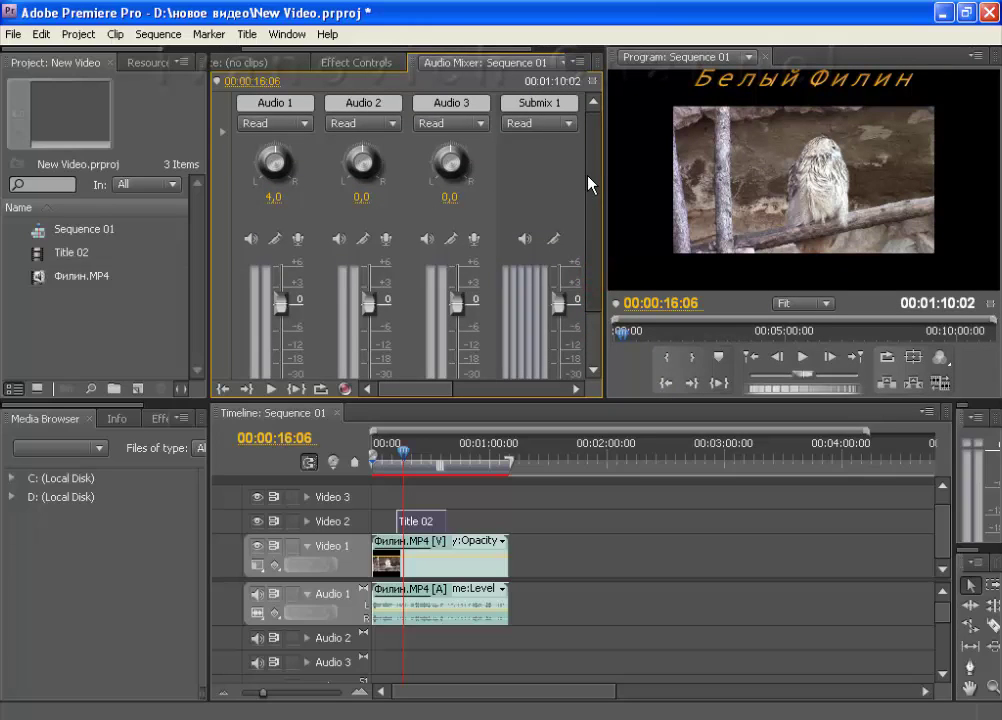